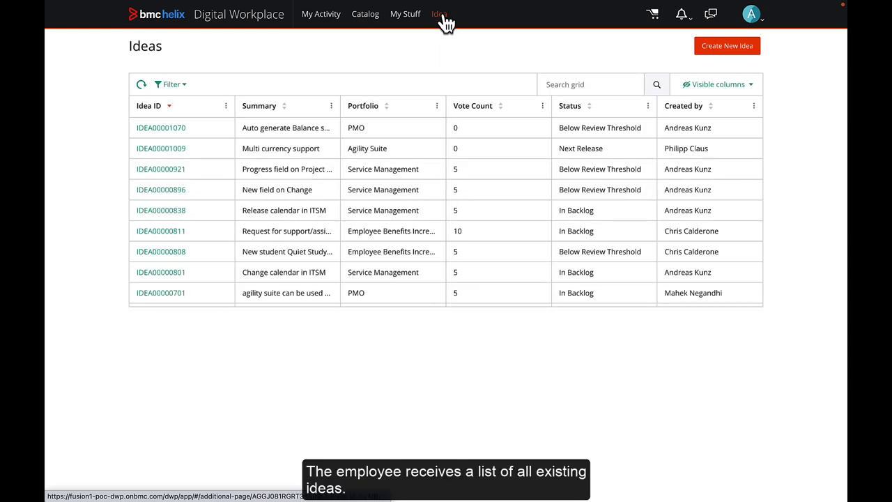
# Step: Review the "Change calendar in ITSM" idea with its activity log and vote history, and return to the idea list
pyautogui.click(161, 272)
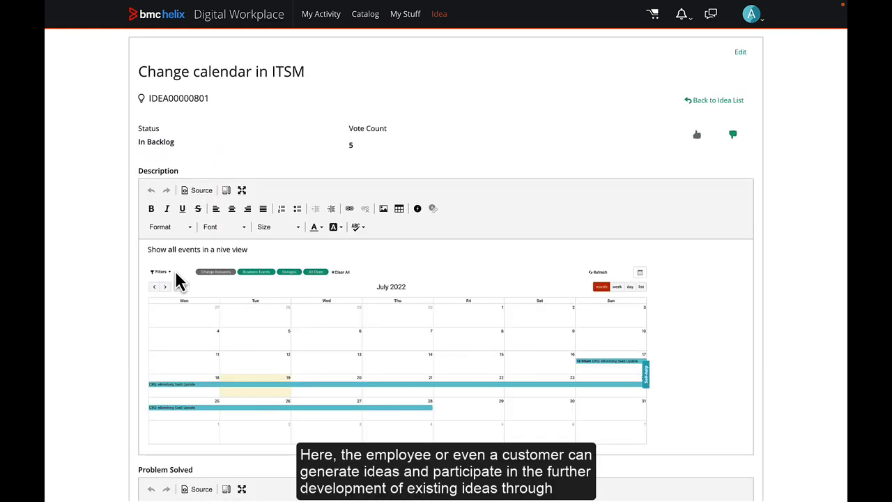
pyautogui.scroll(-5, 176, 274)
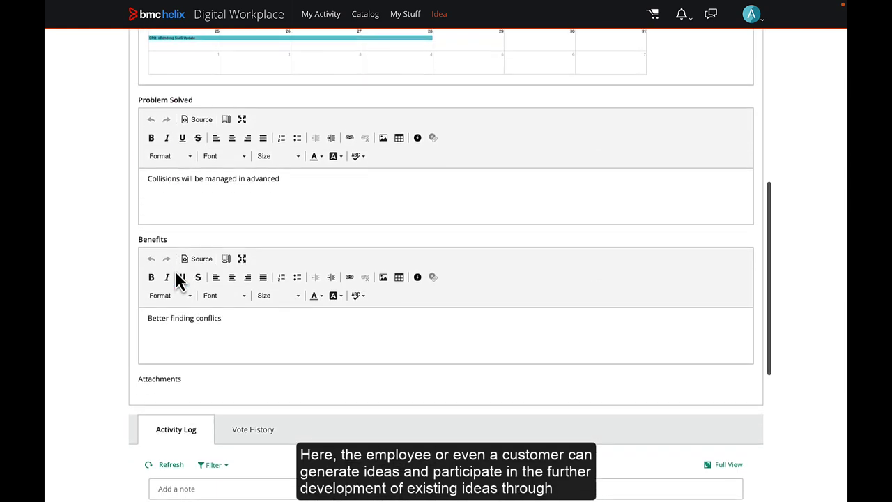
pyautogui.scroll(-3, 177, 278)
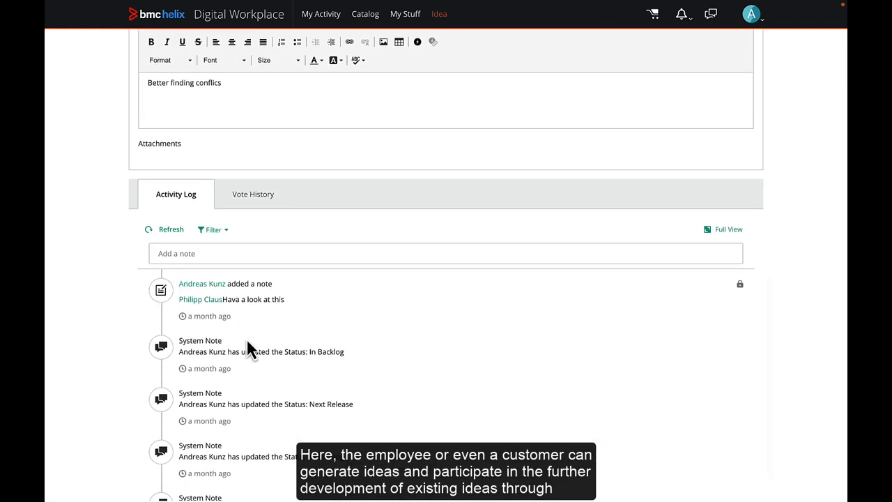
pyautogui.click(262, 197)
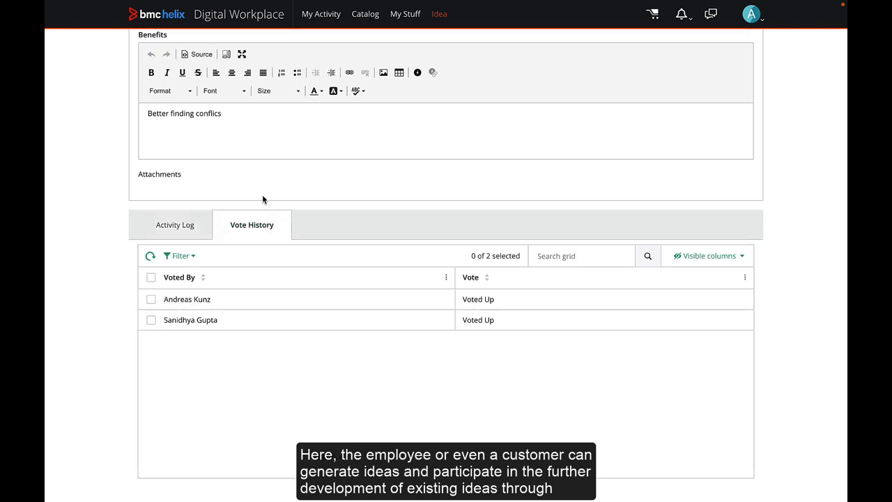
pyautogui.scroll(10, 263, 200)
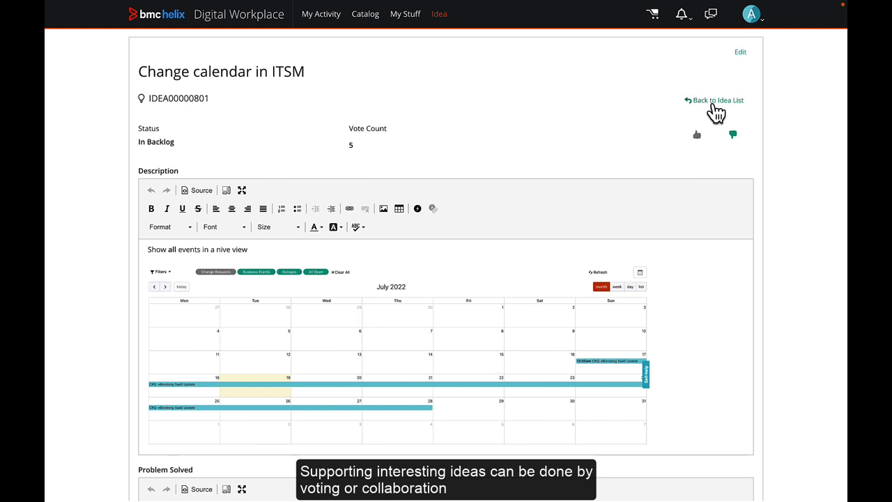
pyautogui.click(716, 101)
pyautogui.click(558, 189)
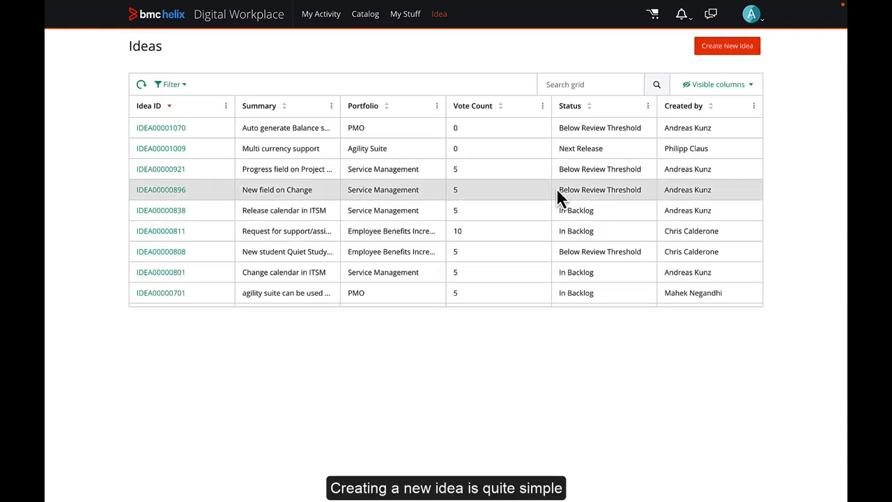
# Step: Start a new idea with the summary "Project Code in Work Order" in the Service Management portfolio
pyautogui.click(717, 46)
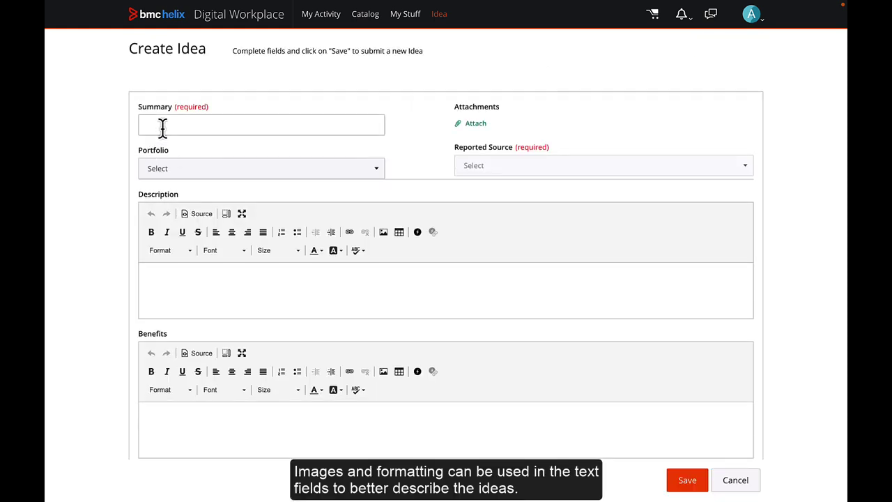
pyautogui.click(162, 128)
pyautogui.write('Project Code in Work Order')
pyautogui.click(209, 171)
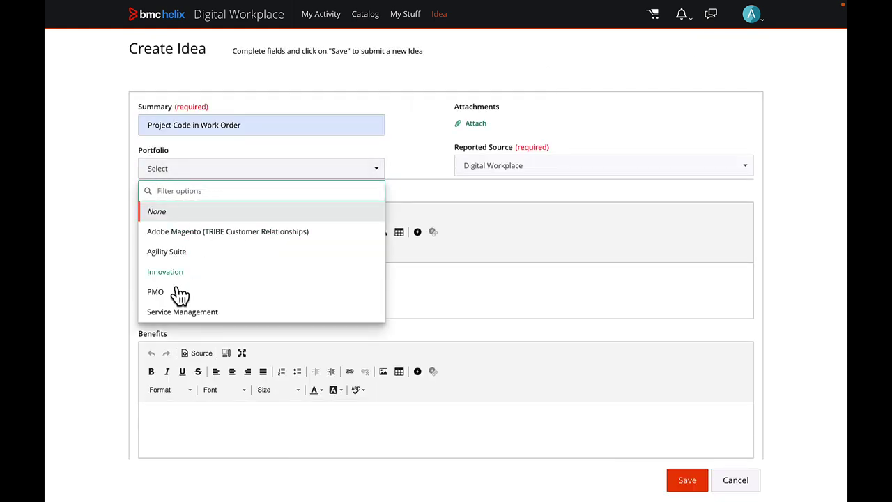
pyautogui.click(180, 311)
# Step: Enter the description "Need to track the project code in workorder." and the benefits "Reporting requirement", and save the idea
pyautogui.click(183, 290)
pyautogui.write('Need to track the project code in workorder.')
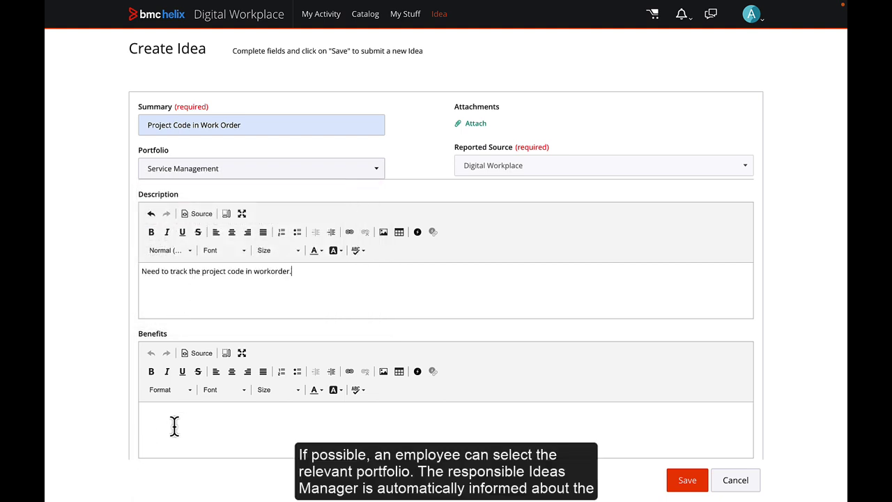
pyautogui.click(180, 421)
pyautogui.write('Reporting requirement')
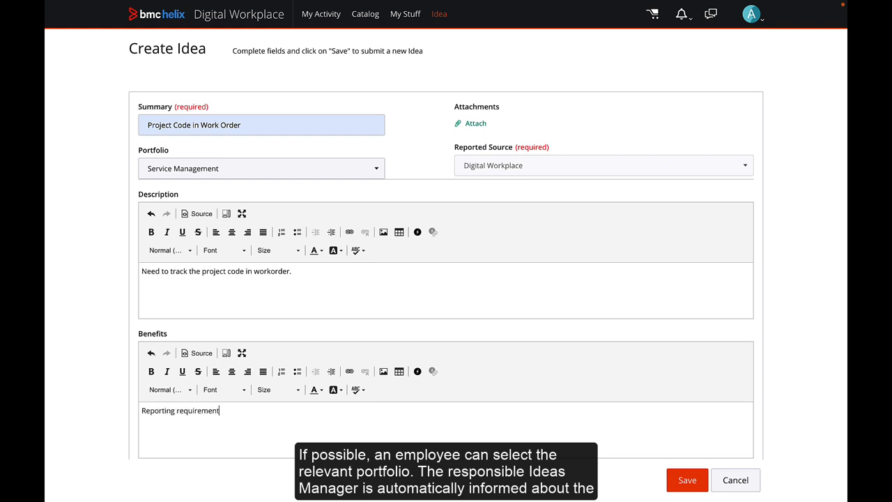
pyautogui.scroll(-3, 384, 417)
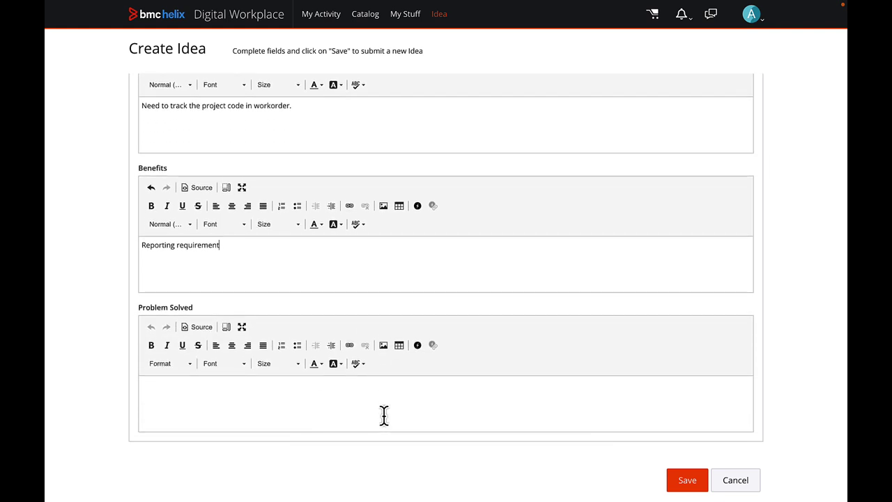
pyautogui.scroll(3, 384, 416)
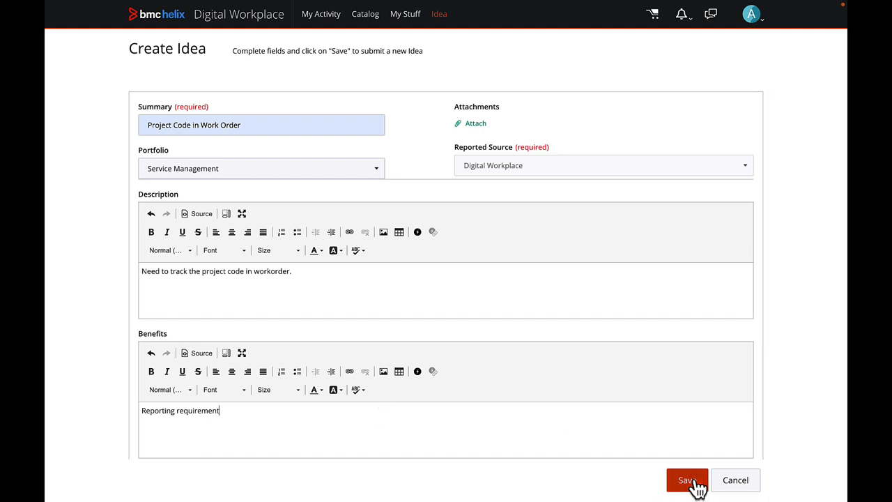
pyautogui.click(695, 481)
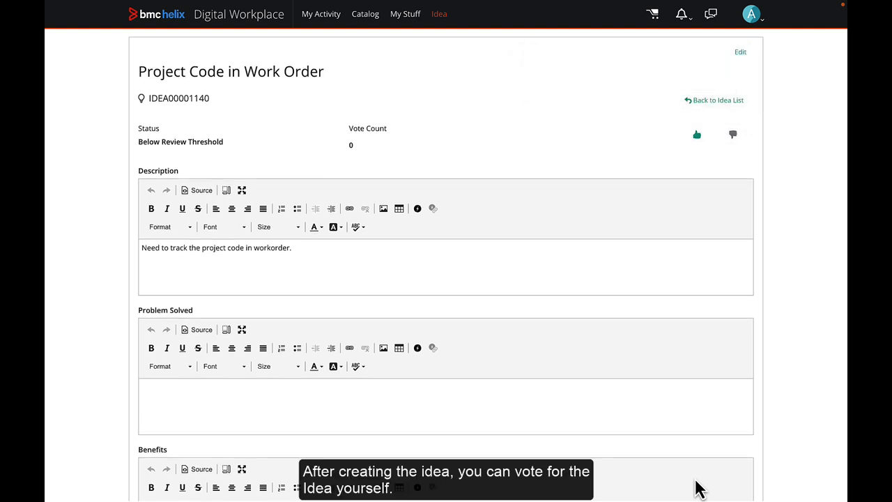
# Step: Vote up the new idea and post an activity note mentioning a colleague with the text "Please have a look"
pyautogui.click(696, 135)
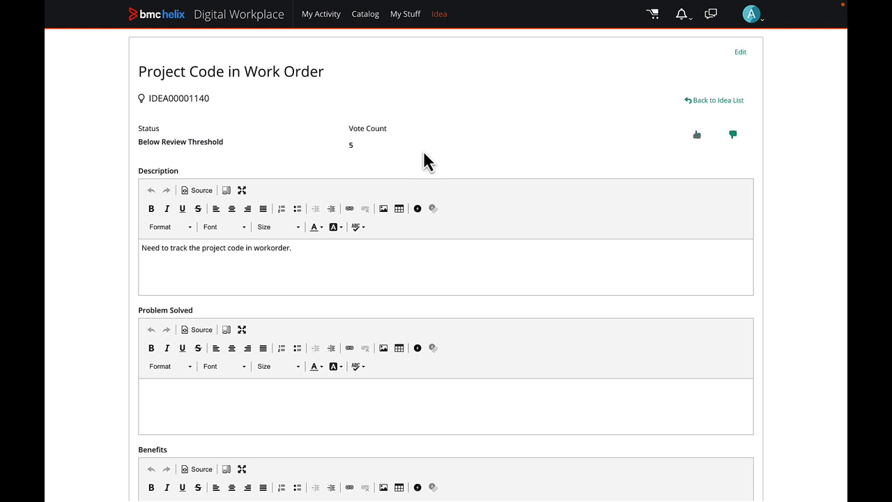
pyautogui.scroll(-5, 373, 148)
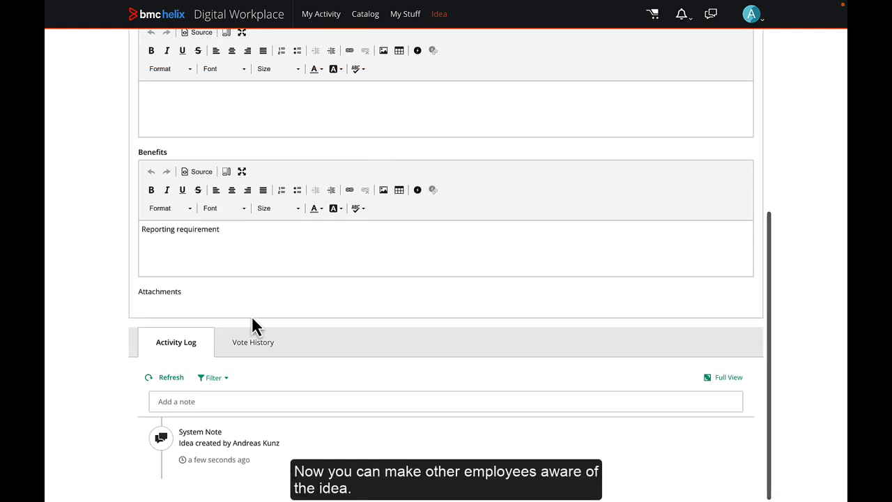
pyautogui.click(199, 397)
pyautogui.write('@mahe')
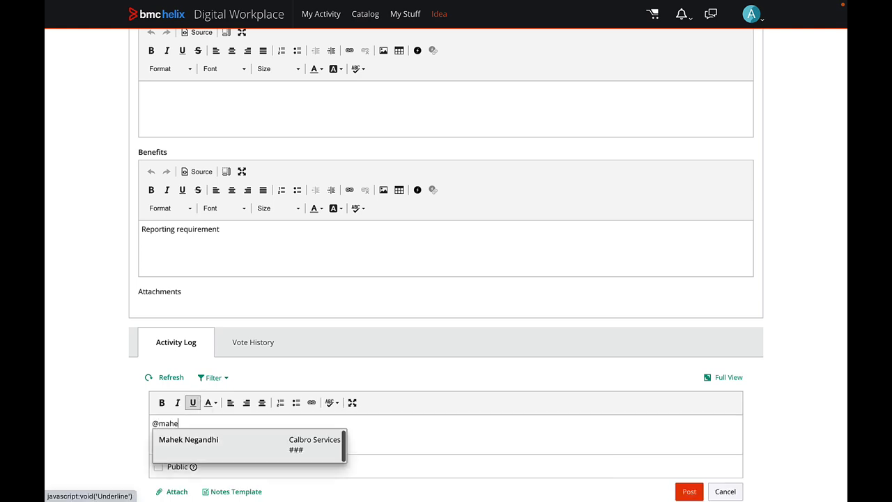
pyautogui.click(193, 445)
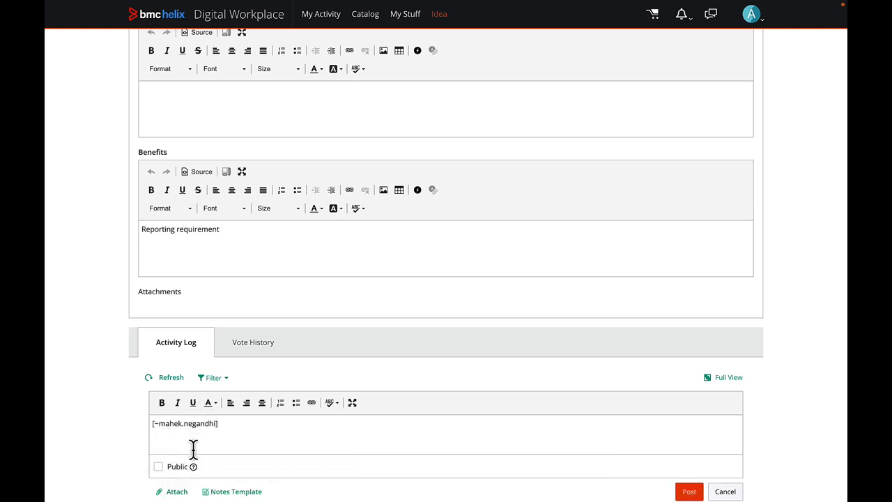
pyautogui.write('Please have a look')
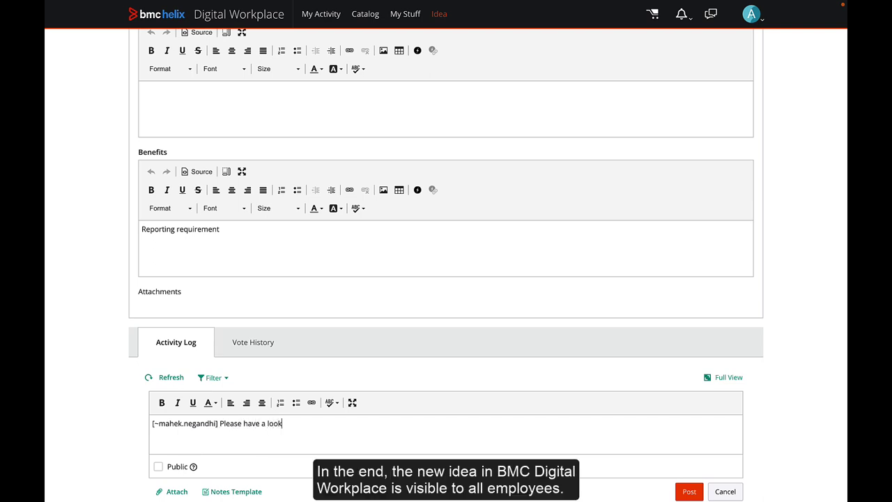
pyautogui.click(700, 494)
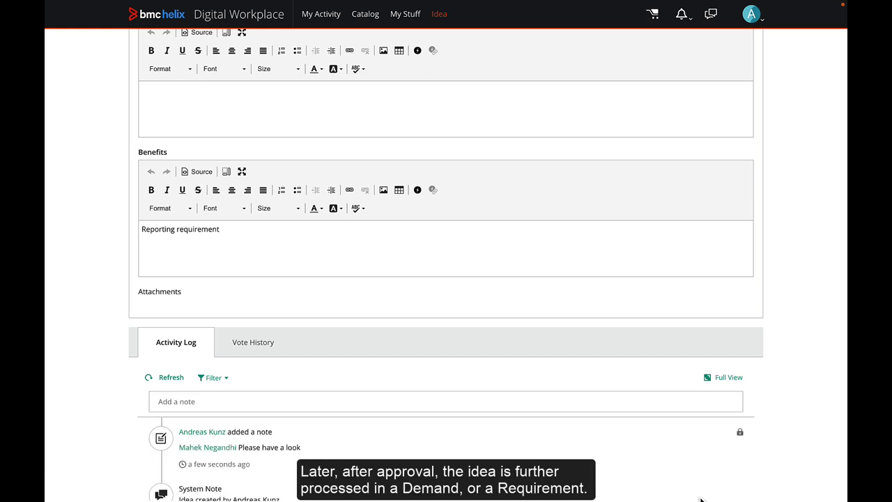
# Step: Return to the idea list and start a Demand Request from the catalog
pyautogui.scroll(5, 701, 500)
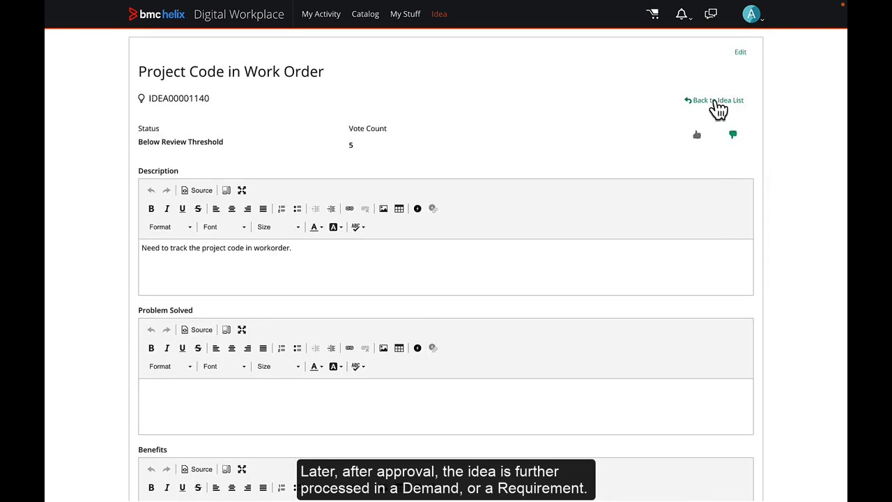
pyautogui.click(718, 101)
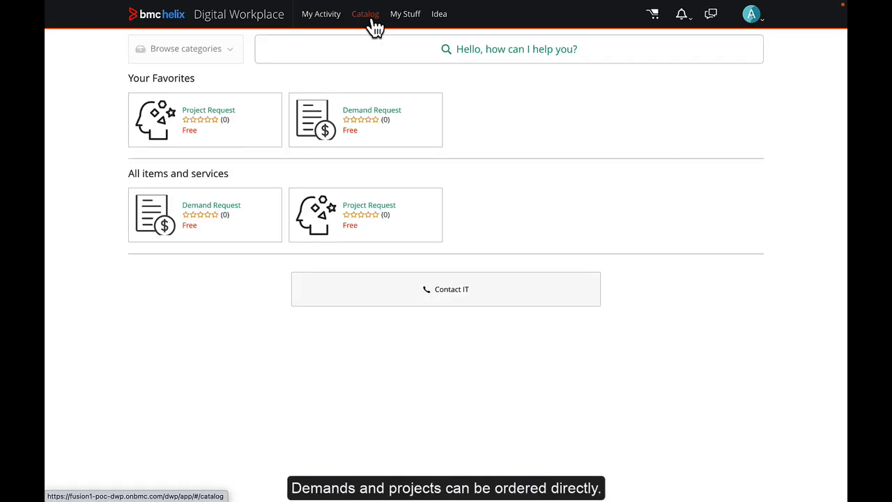
pyautogui.click(372, 111)
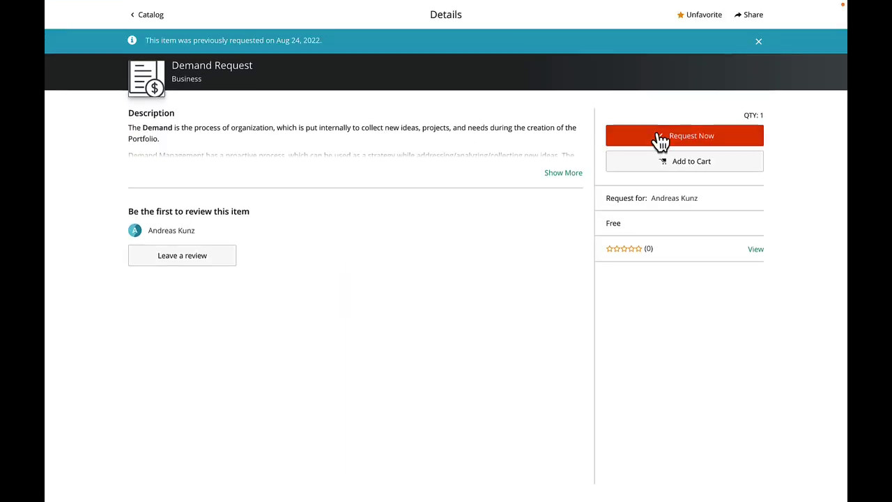
pyautogui.click(660, 136)
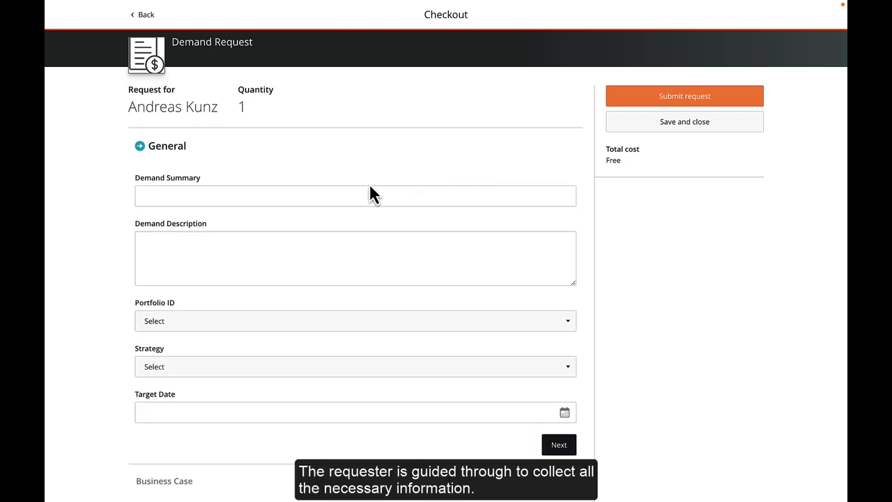
# Step: Enter the demand summary "New HR App" and the description "IT should offer a native IOS App for HR"
pyautogui.click(302, 197)
pyautogui.write('New HR App')
pyautogui.click(284, 249)
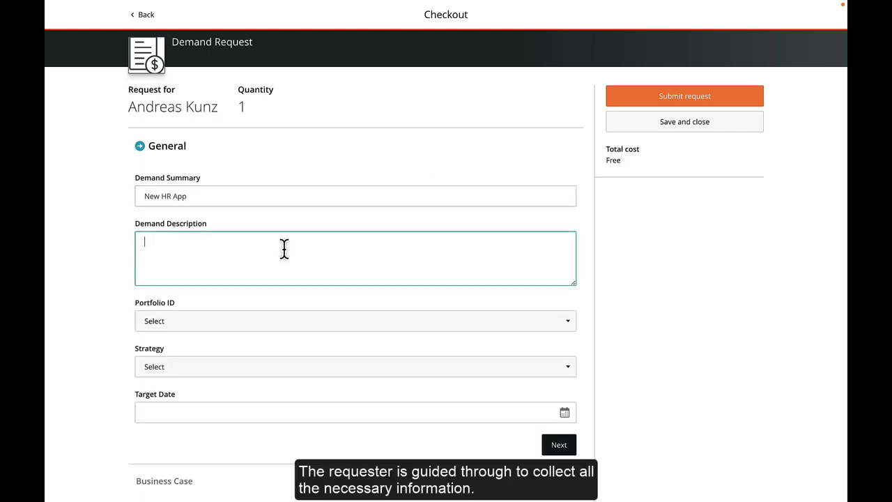
pyautogui.write('IT should offer a native IOS App for HR')
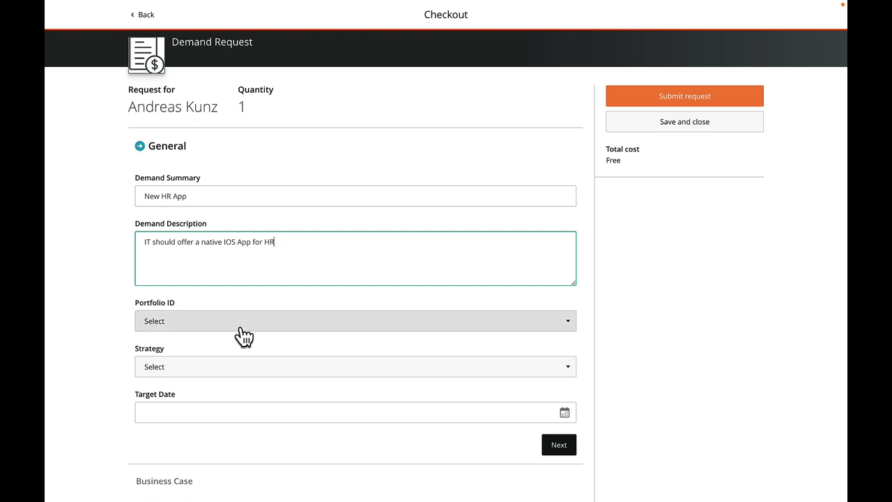
# Step: Set the demand's portfolio to Innovation and its strategy to Customer satisfaction
pyautogui.click(240, 329)
pyautogui.scroll(-2, 251, 419)
pyautogui.click(255, 441)
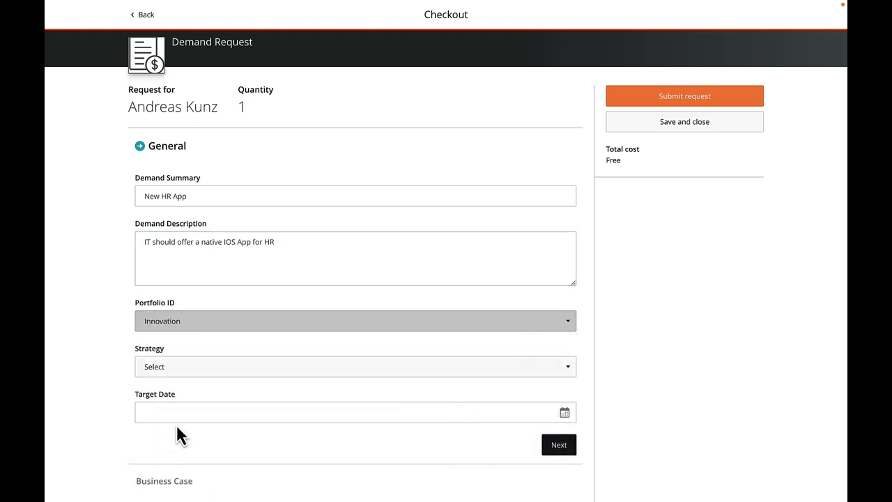
pyautogui.click(240, 372)
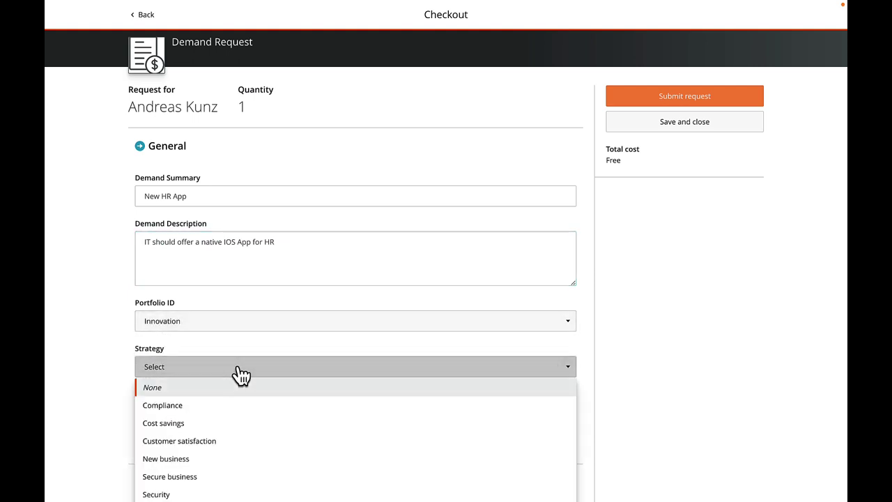
pyautogui.click(195, 447)
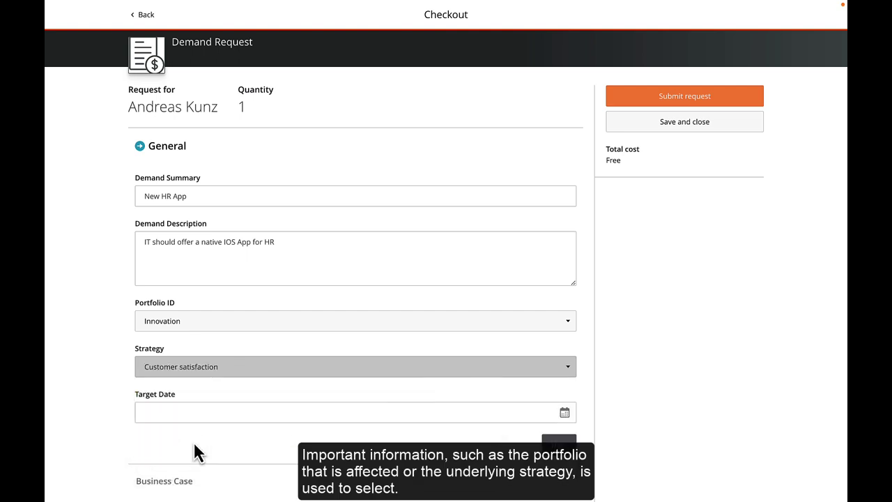
# Step: Set the demand's target date to November 30, 2022
pyautogui.click(565, 412)
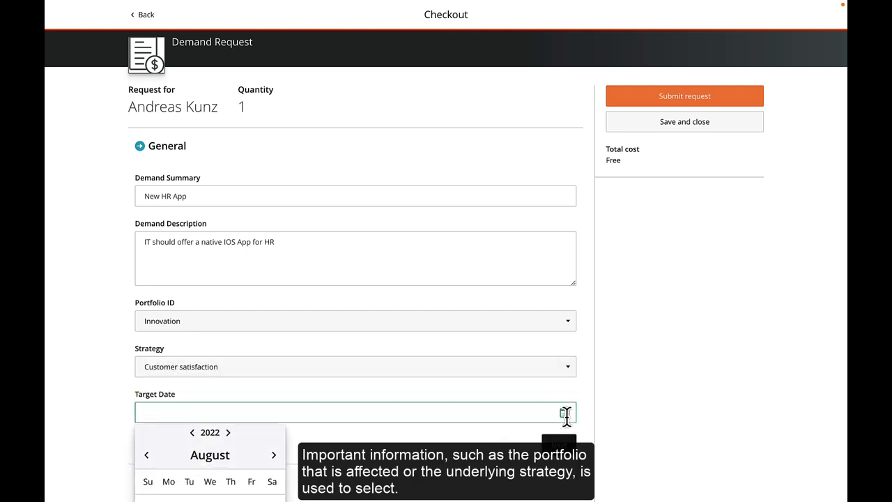
pyautogui.scroll(-3, 470, 438)
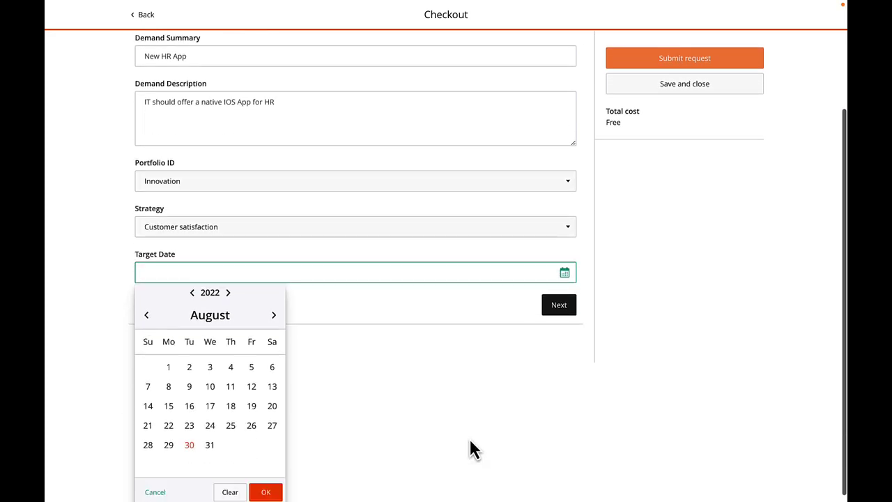
pyautogui.click(274, 308)
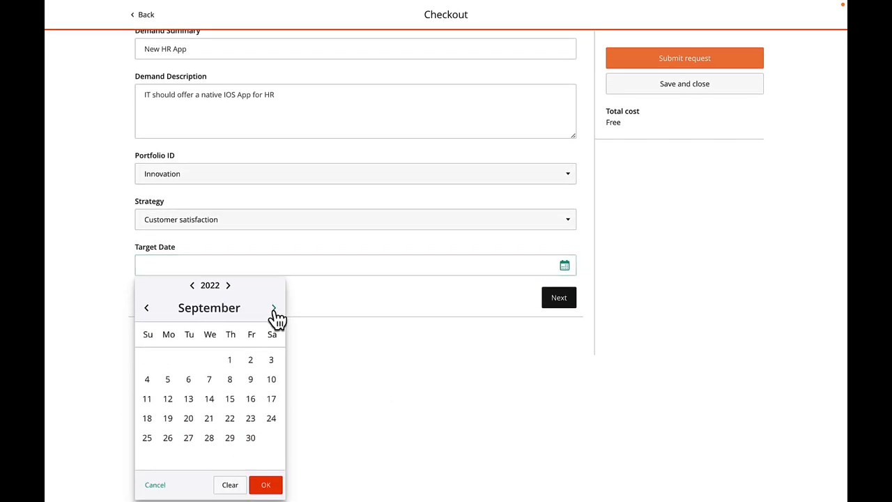
pyautogui.click(274, 309)
pyautogui.click(274, 307)
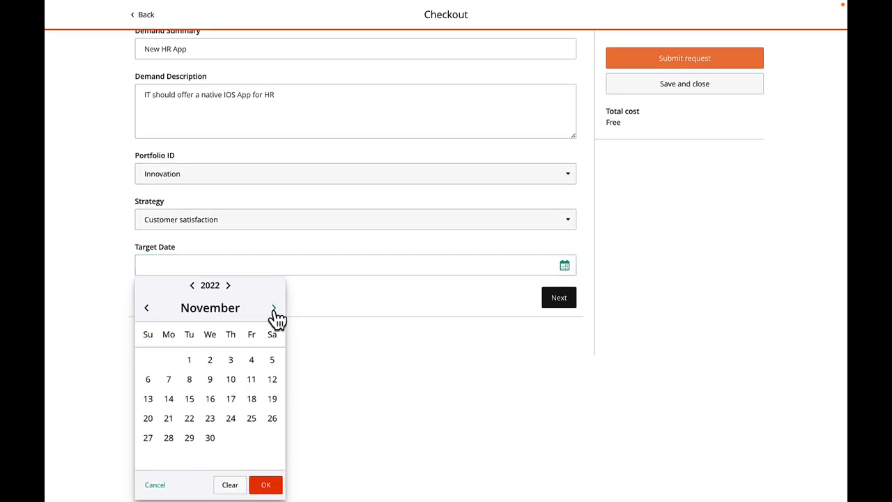
pyautogui.click(211, 445)
pyautogui.click(266, 484)
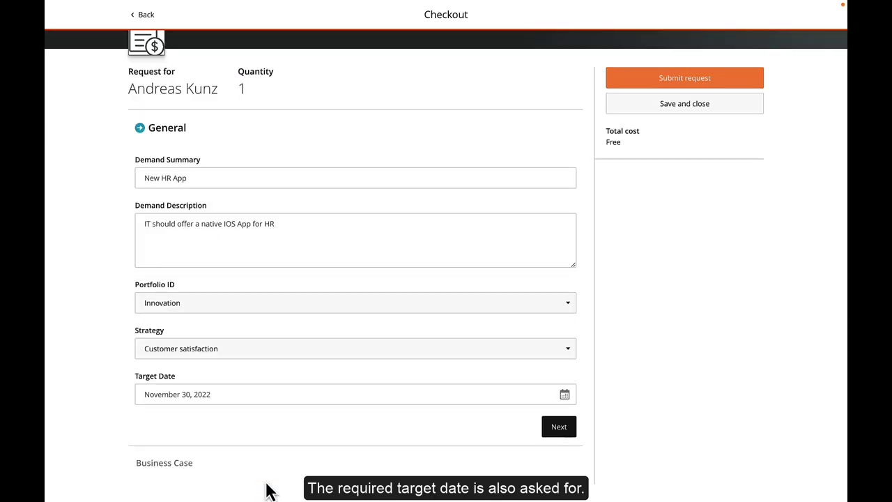
# Step: Continue to the Business Case section and enter the justification "Employee satisfaction will help keeping employees"
pyautogui.click(555, 435)
pyautogui.click(272, 244)
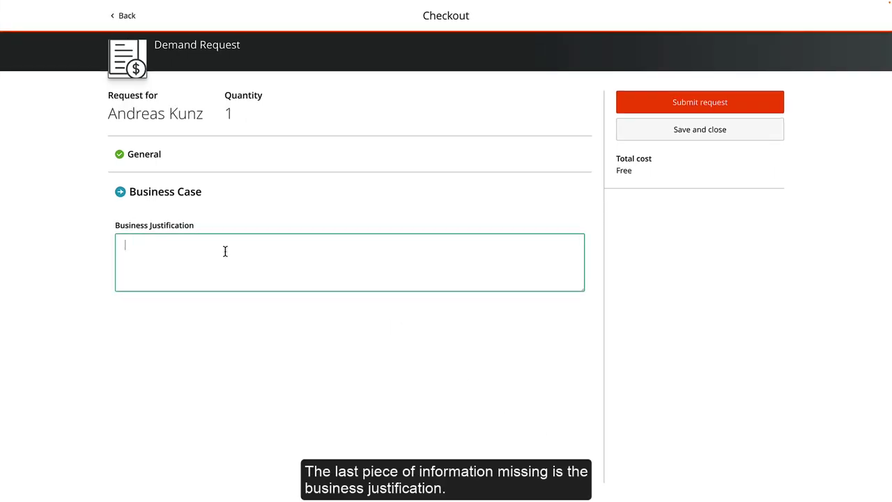
pyautogui.write('Employee satisfaction will help keeping employees')
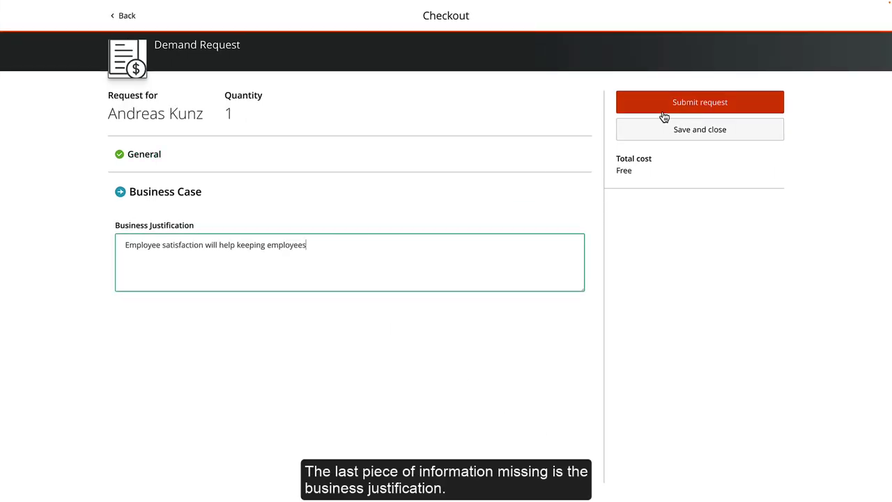
# Step: Submit the demand request and open the new Demand Request from the active events
pyautogui.click(695, 107)
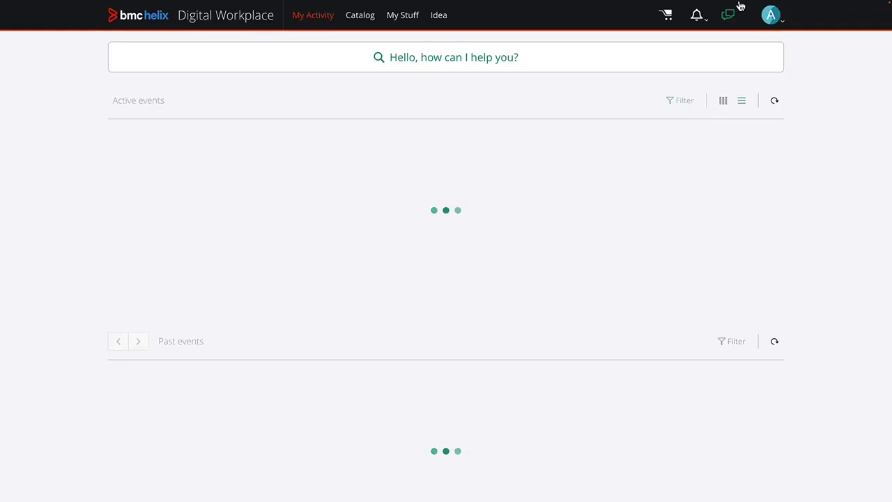
pyautogui.moveTo(737, 7)
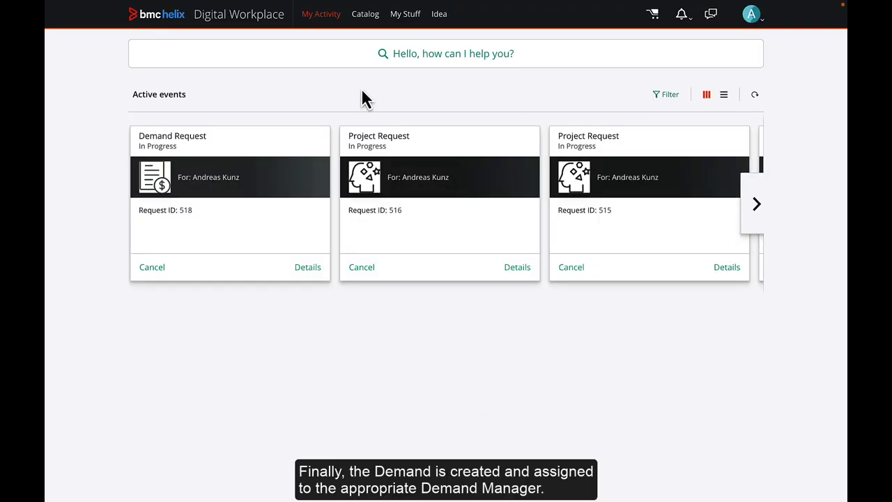
pyautogui.click(175, 143)
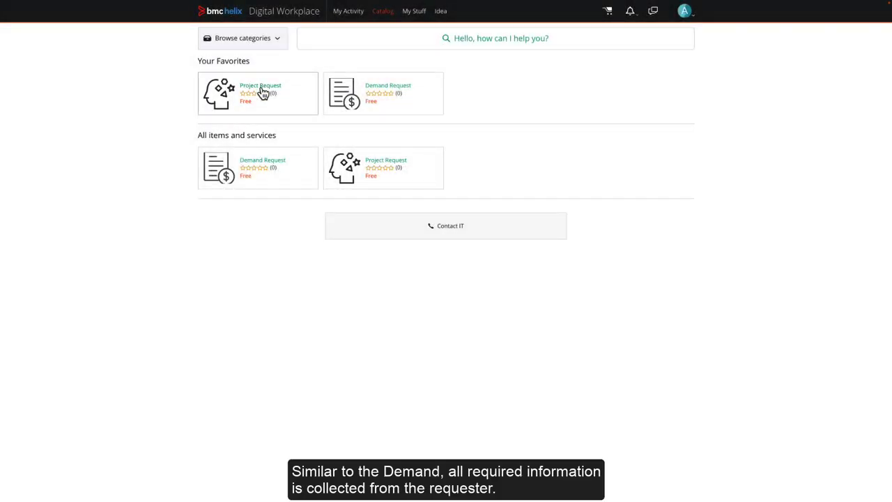
# Step: Start a Project Request from the catalog favorites and set its project type to Phased
pyautogui.click(262, 90)
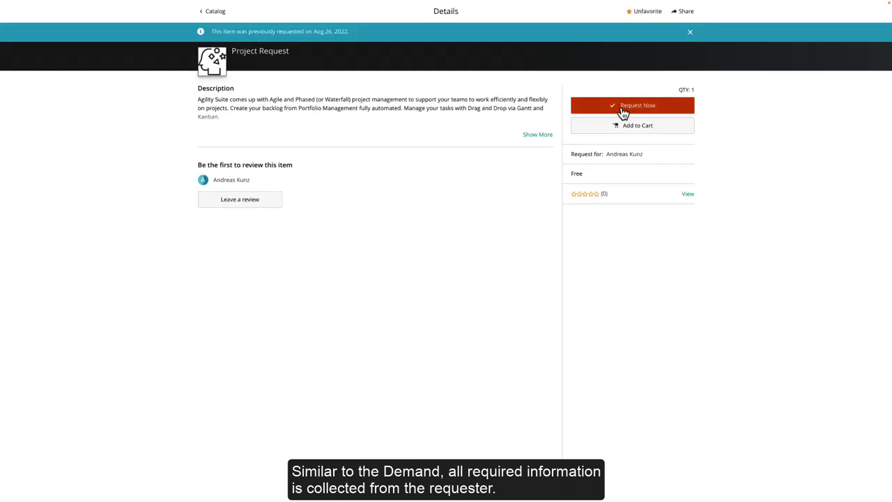
pyautogui.click(624, 111)
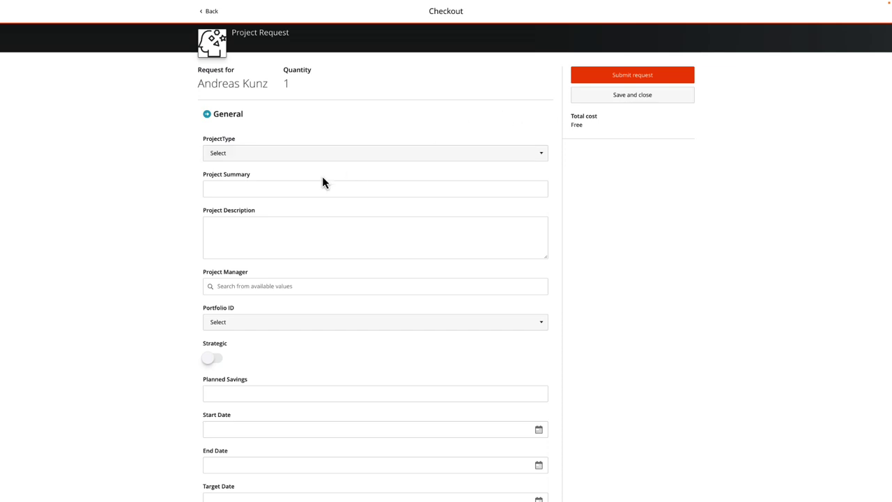
pyautogui.click(283, 157)
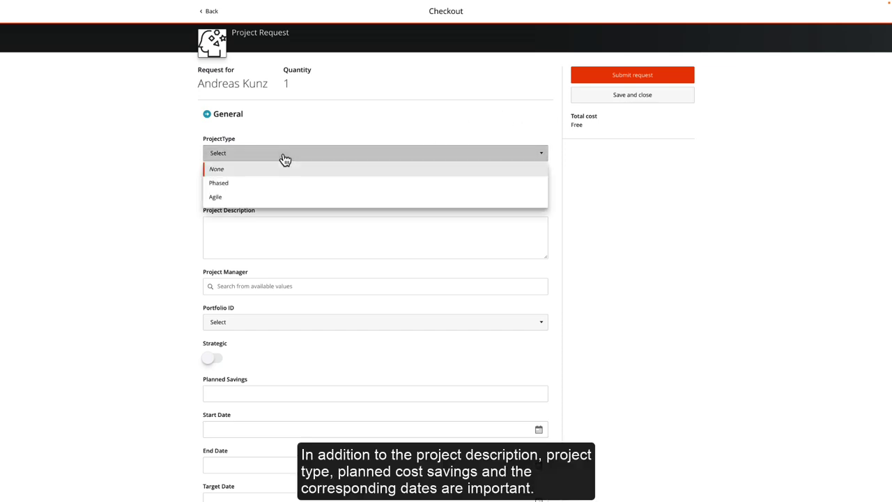
pyautogui.click(228, 185)
# Step: Enter the project summary "Migration to M365" and the description "Migrate OnPrem Exchange to SaaS M365"
pyautogui.click(229, 188)
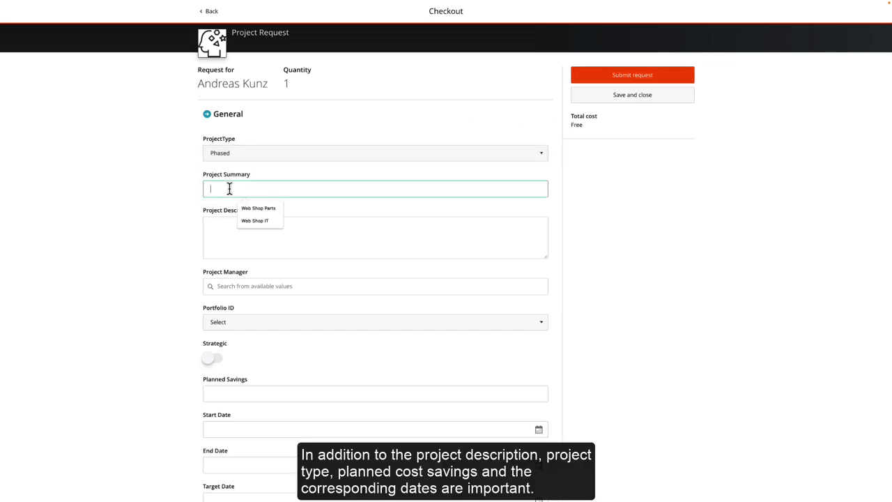
pyautogui.write('Migration to M365')
pyautogui.click(279, 233)
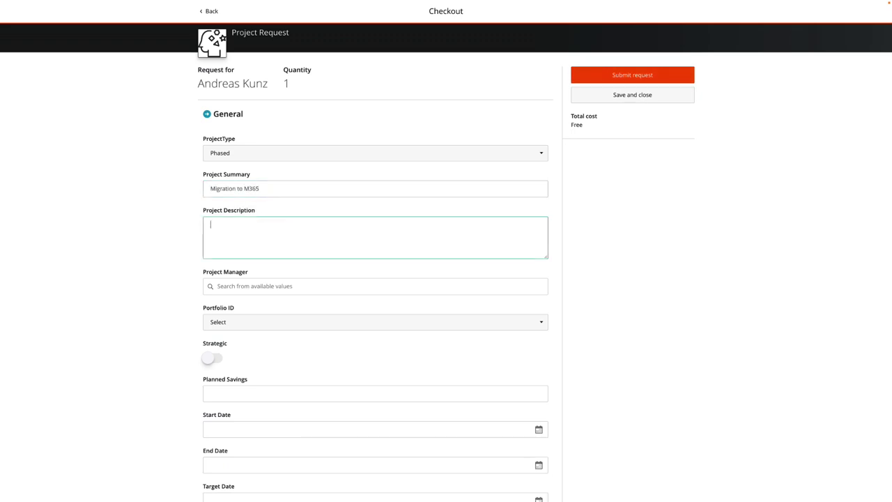
pyautogui.write('Migrate OnPrem Exchange to SaaS M365')
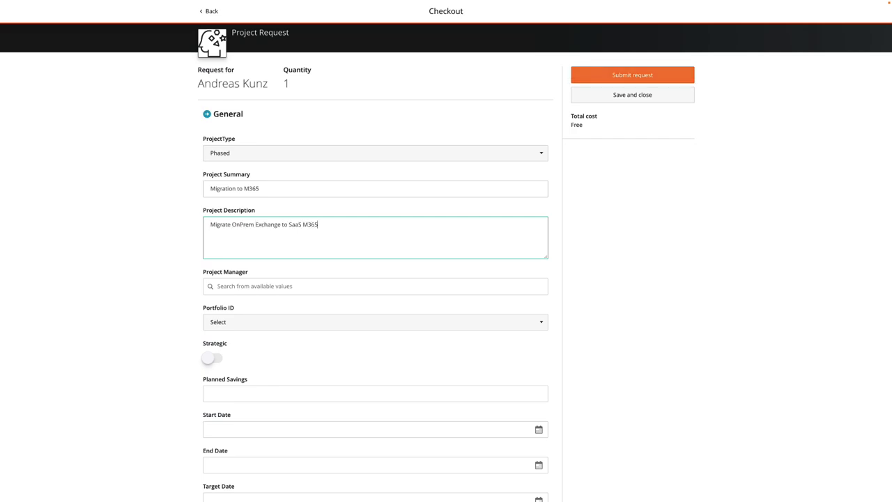
# Step: Assign a project manager from the available people and set the project's portfolio to General IT
pyautogui.click(376, 285)
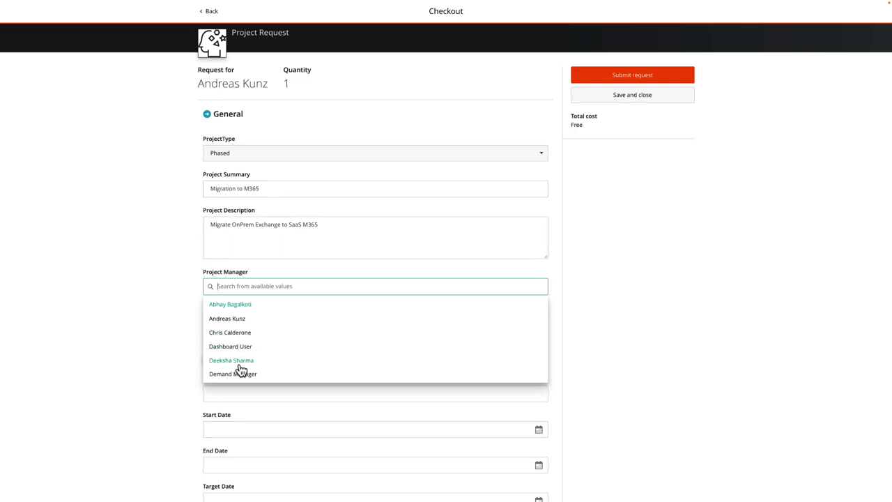
pyautogui.click(234, 332)
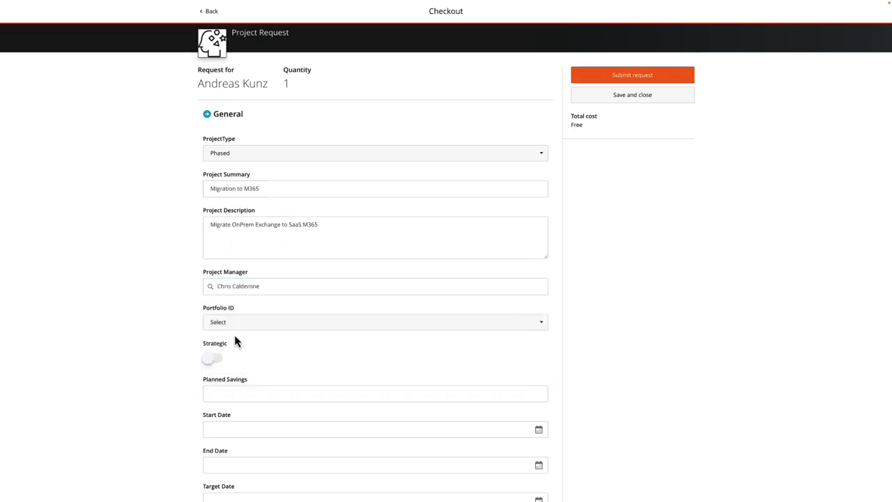
pyautogui.click(234, 327)
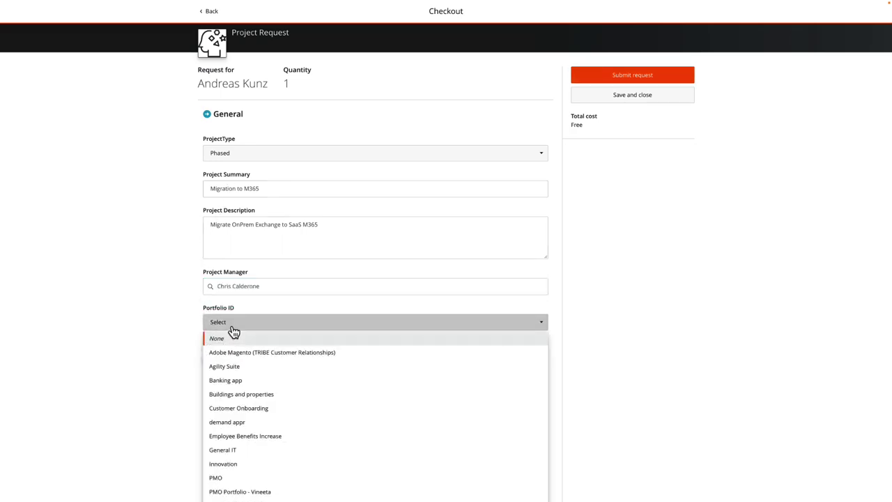
pyautogui.click(233, 451)
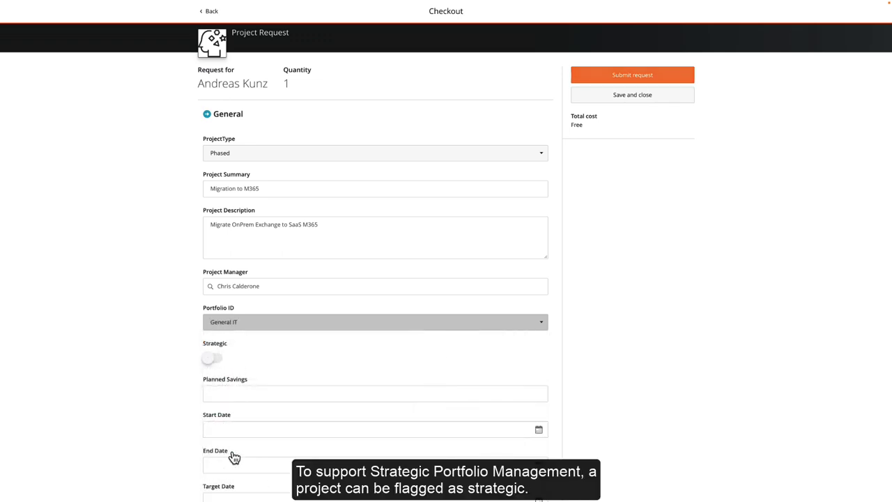
# Step: Flag the project as strategic and set its planned savings to 30000
pyautogui.click(212, 359)
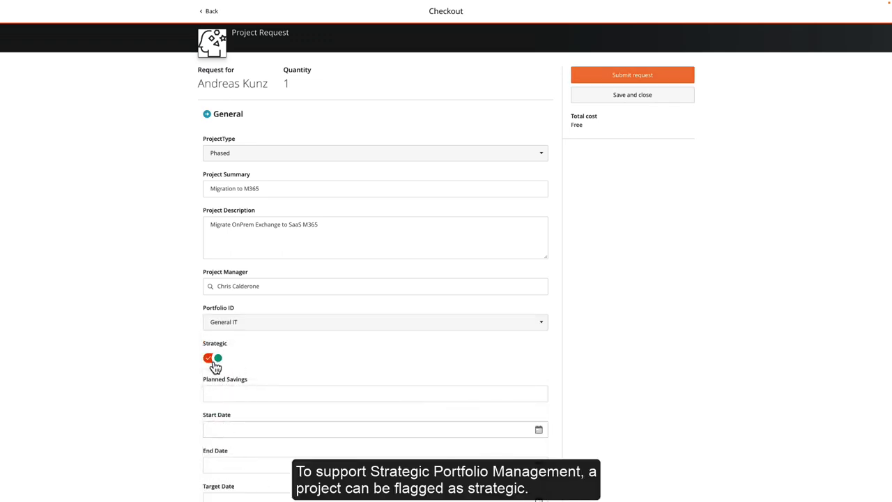
pyautogui.click(235, 395)
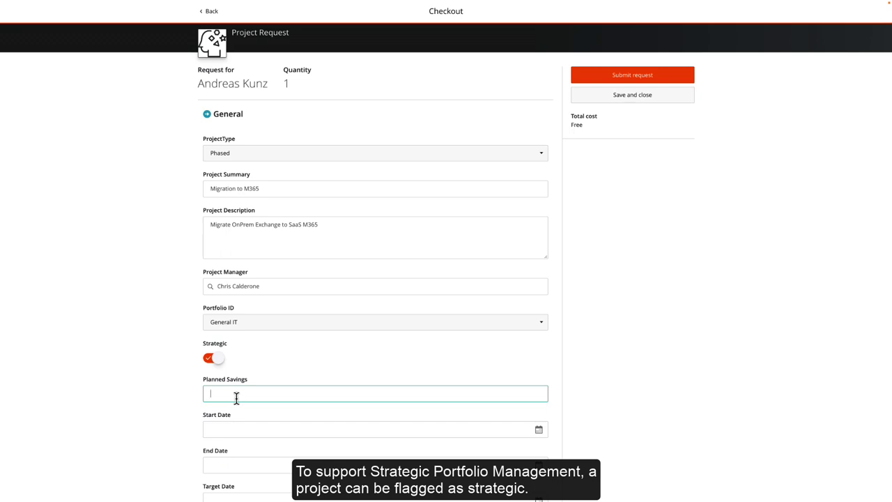
pyautogui.write('30000')
pyautogui.press('Tab')
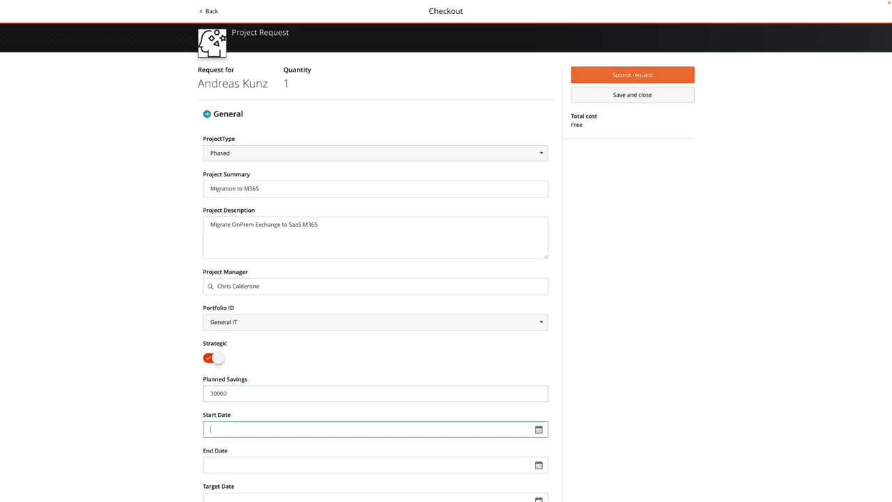
# Step: Set the project's start date to October 1, 2022, end date to November 30, 2022 and target date to December 16, 2022
pyautogui.click(539, 430)
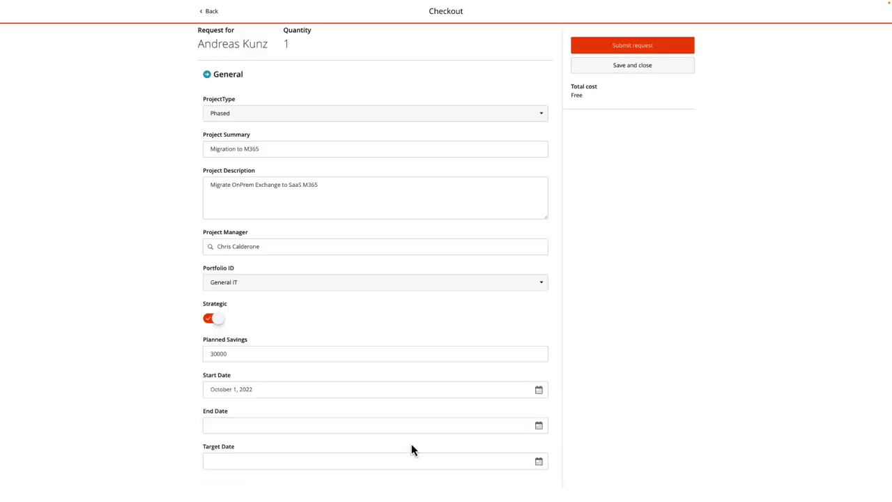
pyautogui.click(539, 425)
pyautogui.click(539, 461)
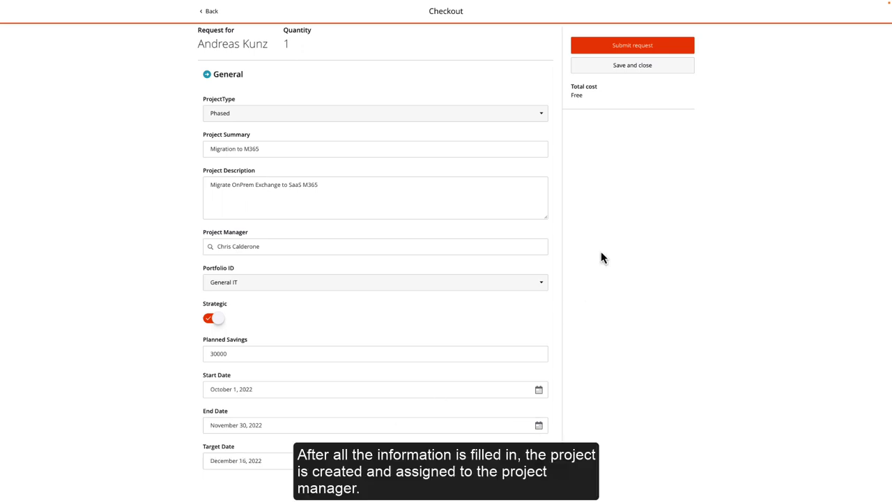
# Step: Submit the project request and open the new Project Request from the active events
pyautogui.click(630, 47)
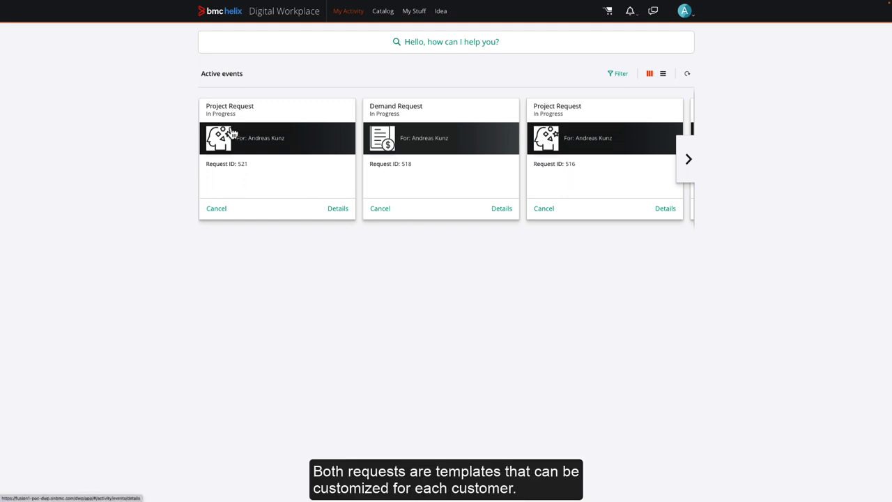
pyautogui.click(225, 116)
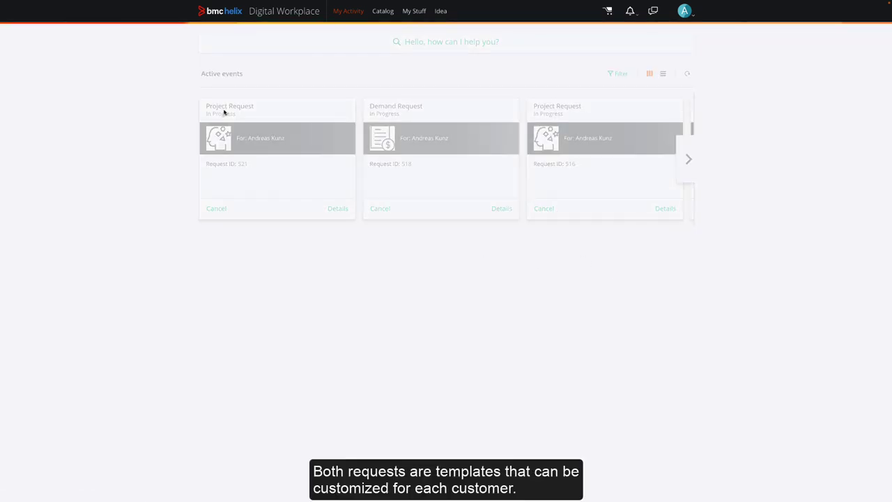